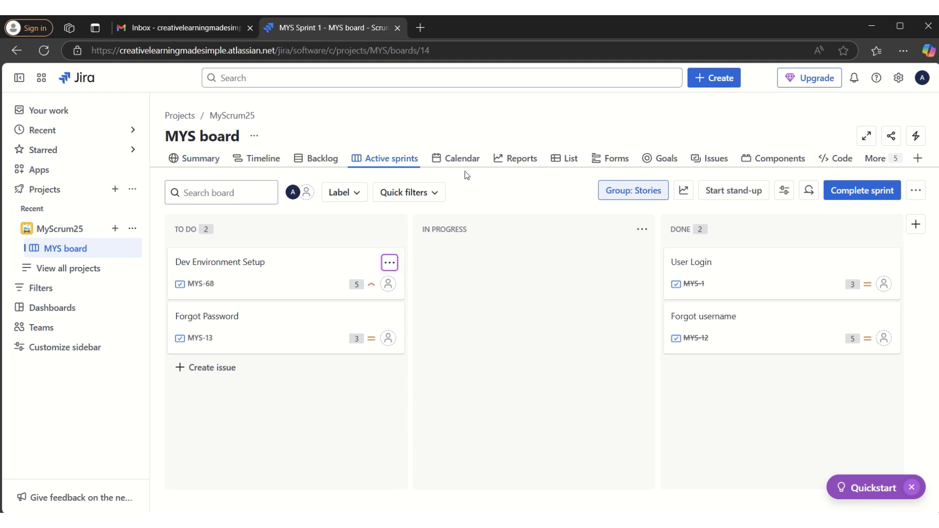
# - Create a blank form of type Story in the forms area of the MyScrum25 project
pyautogui.click(617, 158)
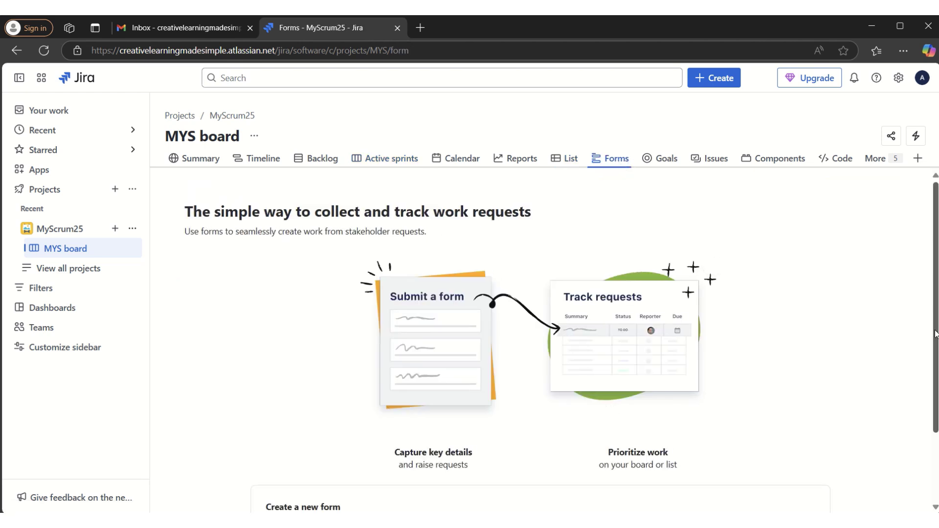
pyautogui.scroll(-2, 614, 411)
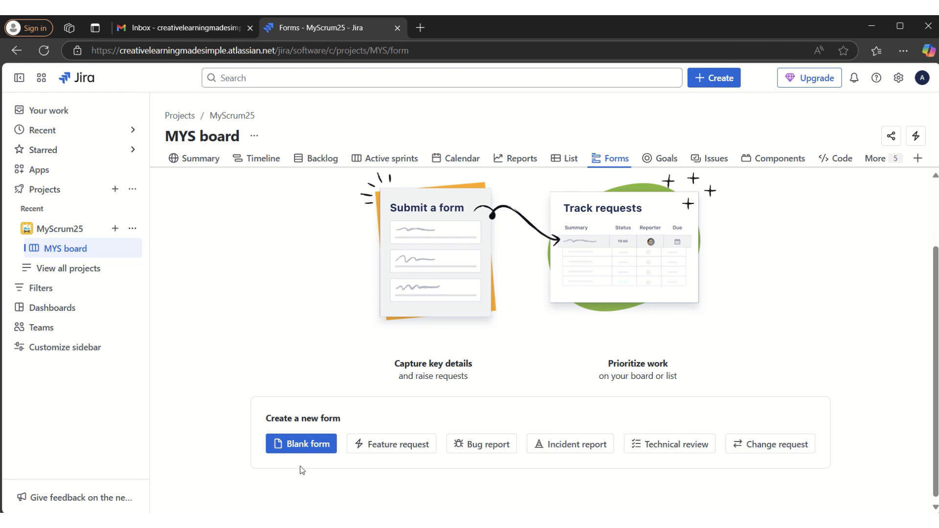
pyautogui.click(312, 447)
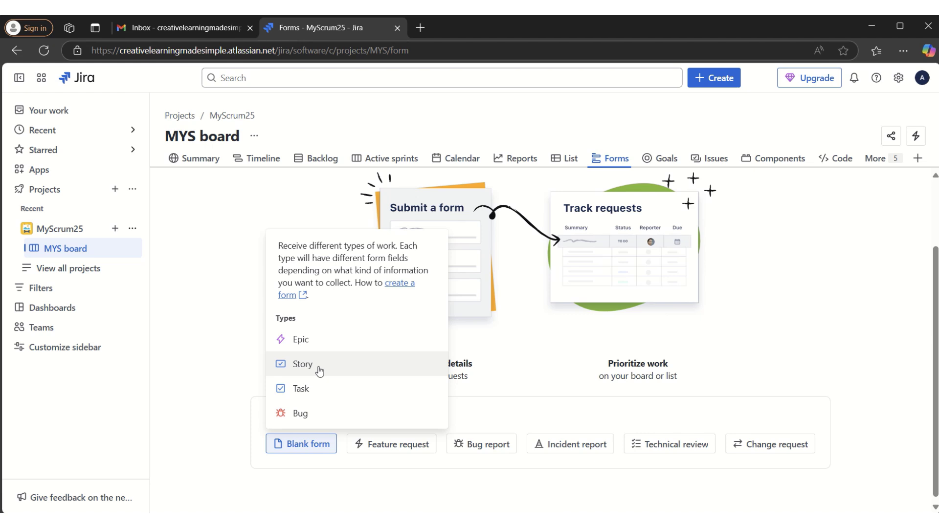
pyautogui.click(318, 370)
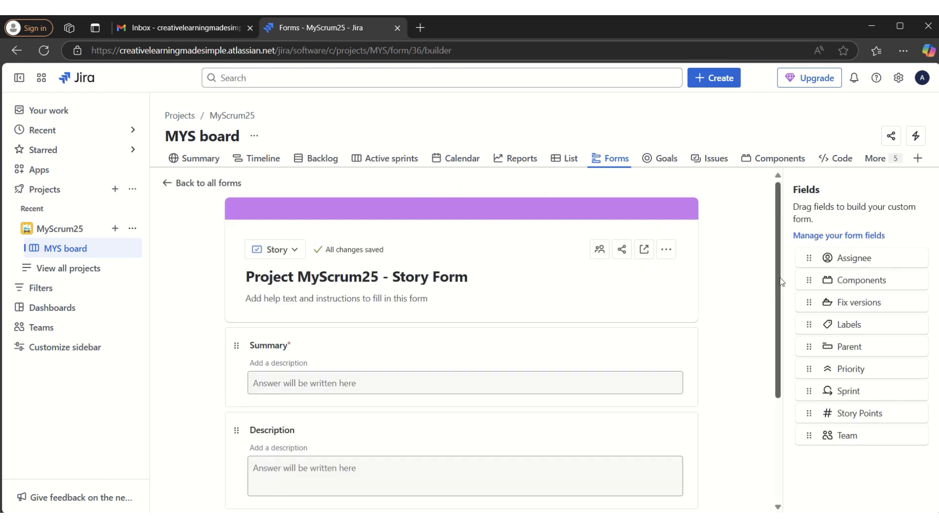
# - Add the Priority field to the form between Description and Attachment
pyautogui.scroll(-3, 782, 294)
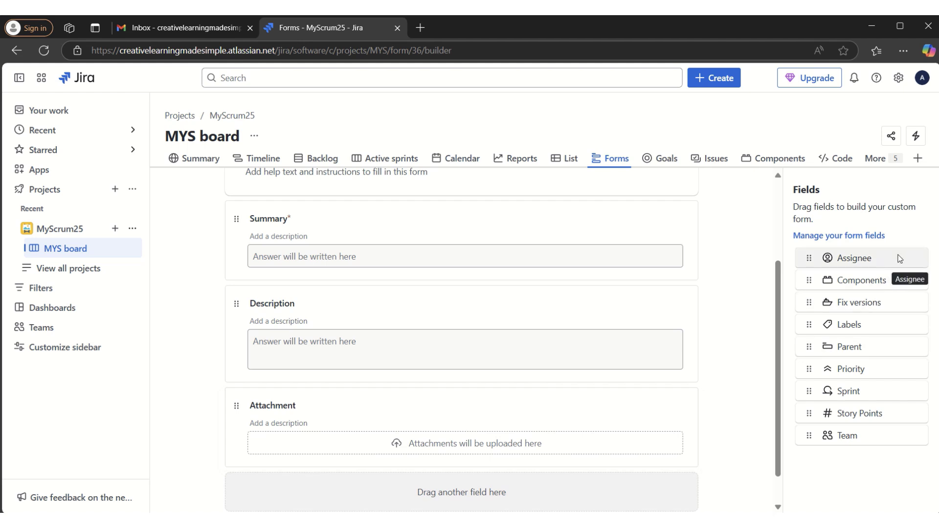
pyautogui.moveTo(778, 371)
pyautogui.mouseDown()
pyautogui.moveTo(779, 300)
pyautogui.moveTo(776, 359)
pyautogui.mouseUp()
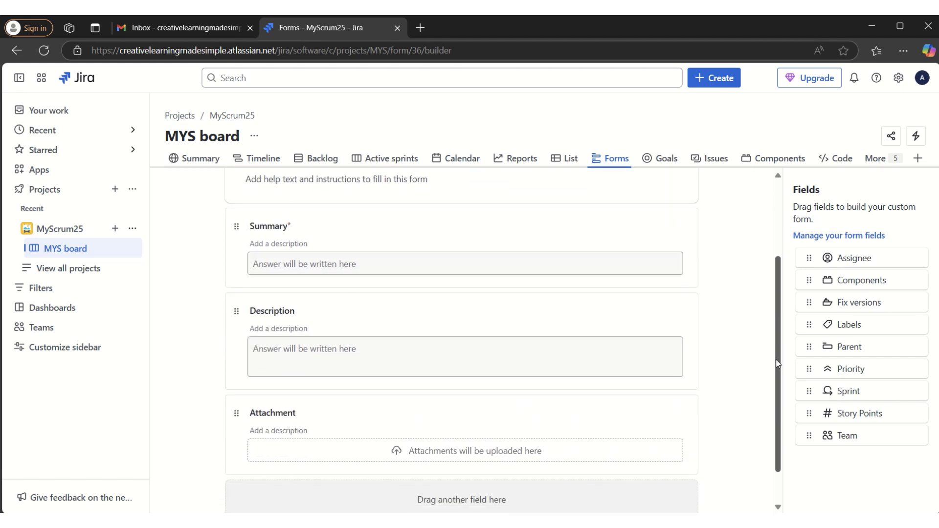
pyautogui.moveTo(854, 375); pyautogui.dragTo(439, 423)
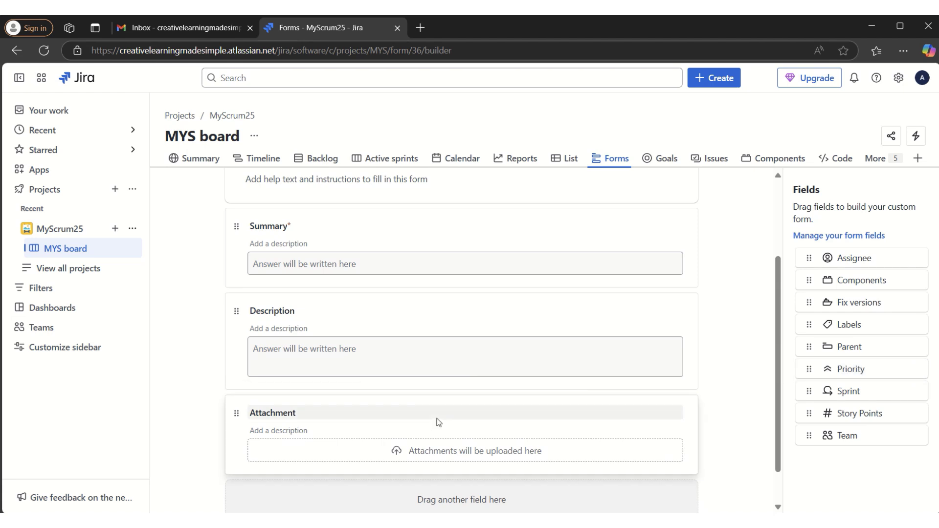
pyautogui.moveTo(864, 369); pyautogui.dragTo(255, 394)
pyautogui.moveTo(779, 379)
pyautogui.mouseDown()
pyautogui.moveTo(781, 404)
pyautogui.moveTo(781, 363)
pyautogui.mouseUp()
pyautogui.moveTo(855, 367); pyautogui.dragTo(290, 410)
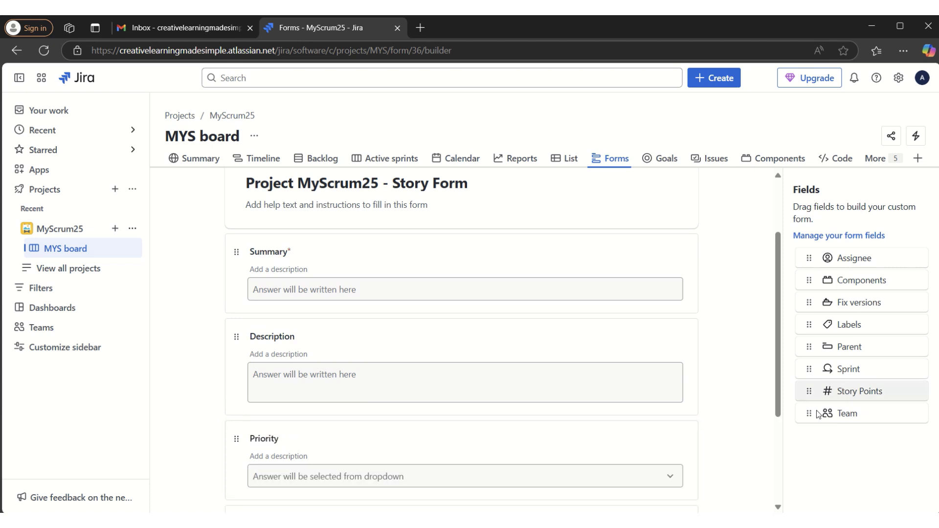
# - Add the Labels field to the form and place it above Priority, directly below Description
pyautogui.moveTo(776, 380); pyautogui.dragTo(785, 446)
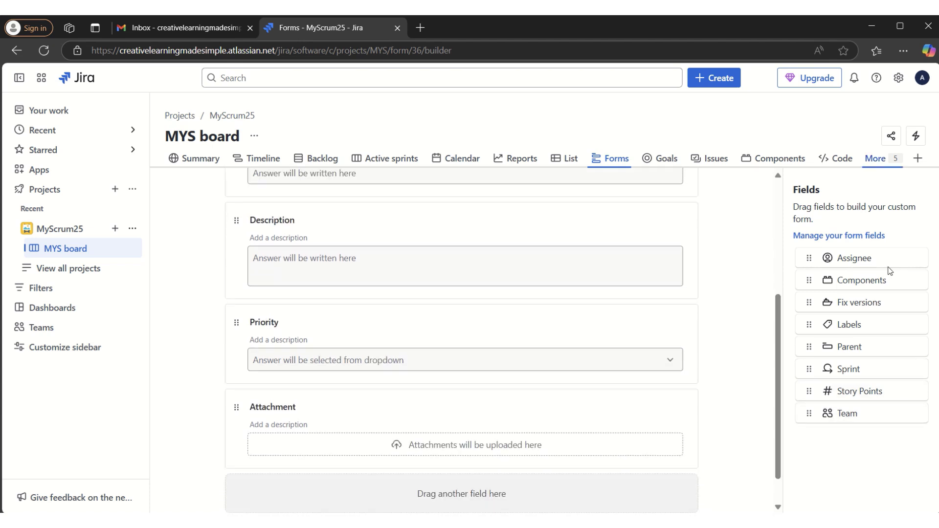
pyautogui.moveTo(862, 324); pyautogui.dragTo(339, 386)
pyautogui.moveTo(854, 333); pyautogui.dragTo(339, 390)
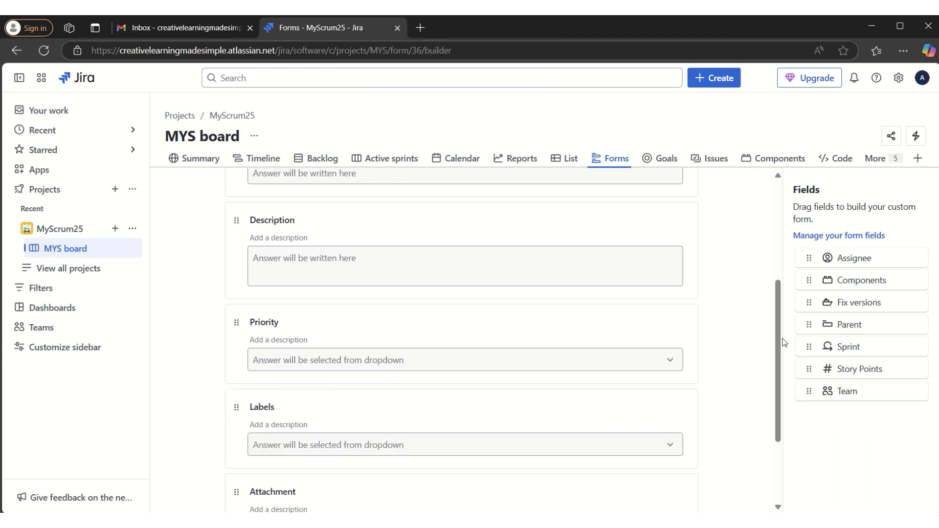
pyautogui.moveTo(232, 407); pyautogui.dragTo(239, 292)
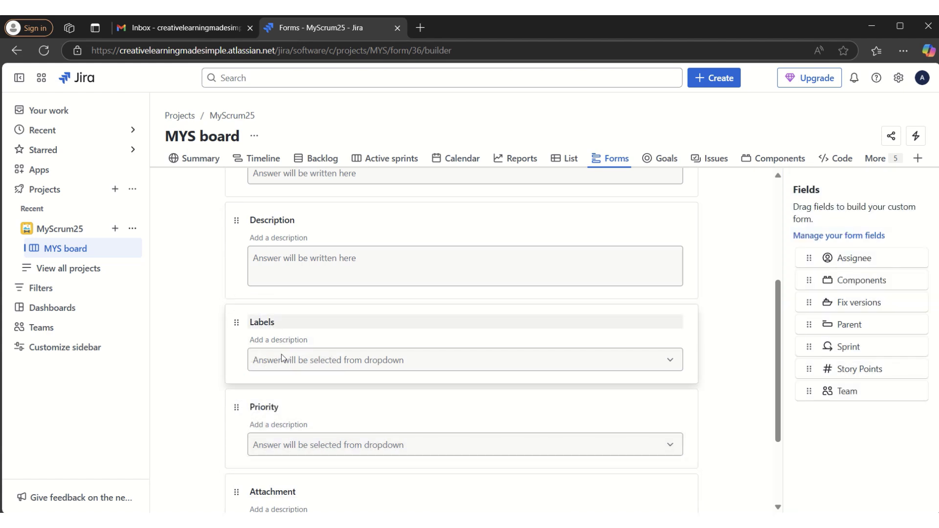
# - Rename the form "Project MyScrum25 - Story Capture Form" and set its access to Open
pyautogui.moveTo(777, 353); pyautogui.dragTo(781, 292)
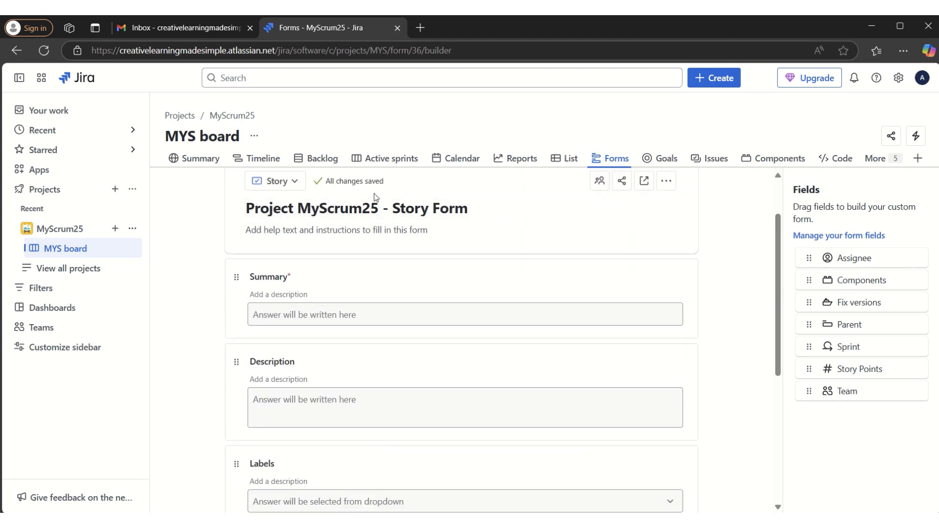
pyautogui.click(486, 211)
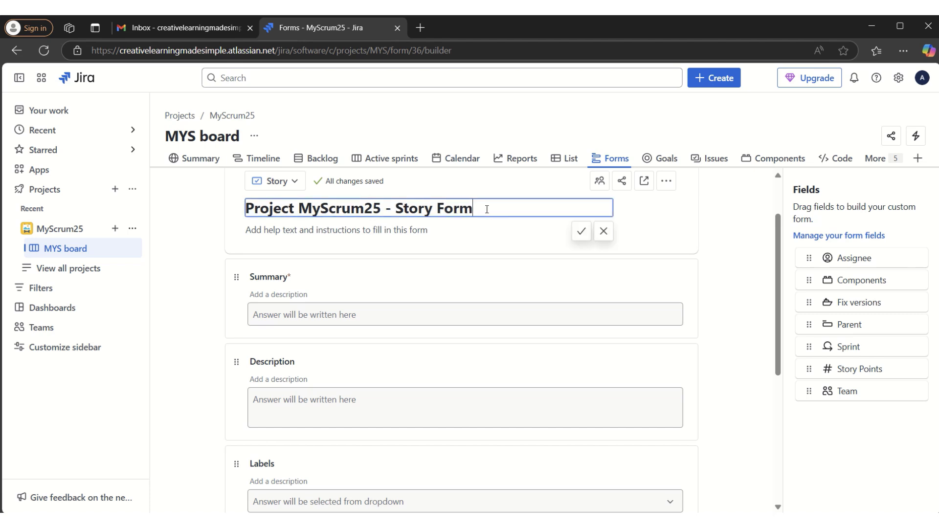
pyautogui.doubleClick(449, 210)
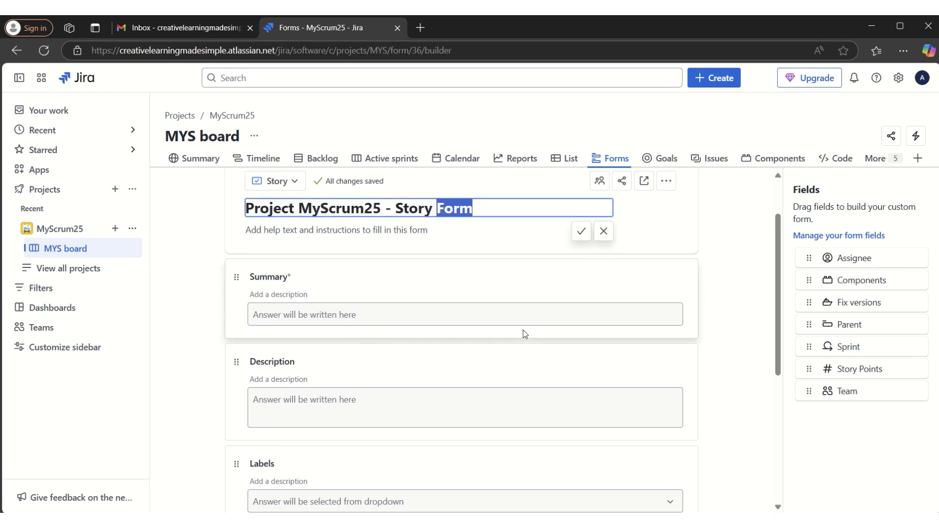
pyautogui.write('Caotur')
pyautogui.press('BackSpace')
pyautogui.press('BackSpace')
pyautogui.press('BackSpace')
pyautogui.press('BackSpace')
pyautogui.write('pture Form')
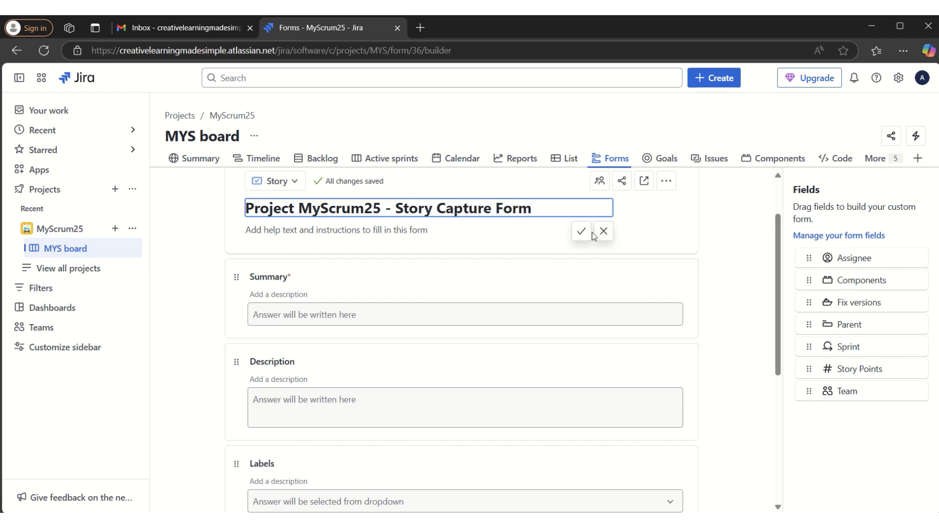
pyautogui.click(581, 232)
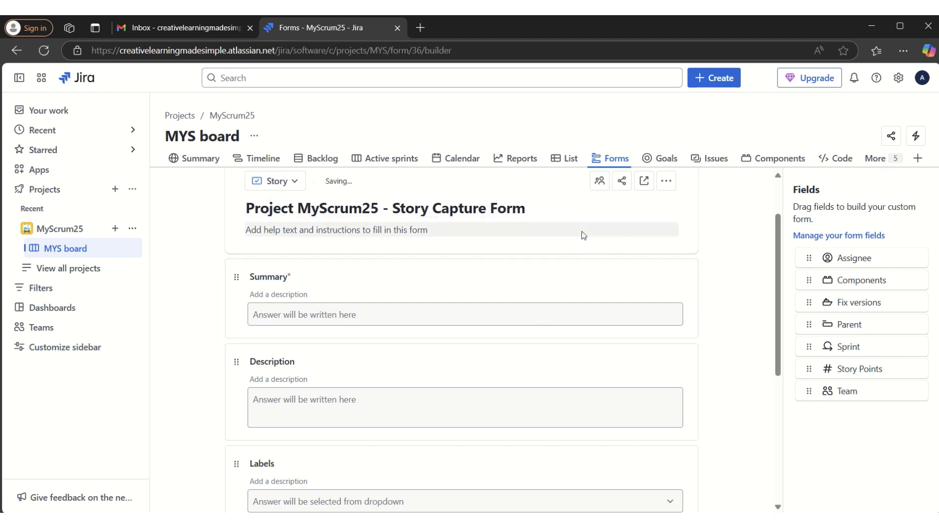
pyautogui.click(599, 183)
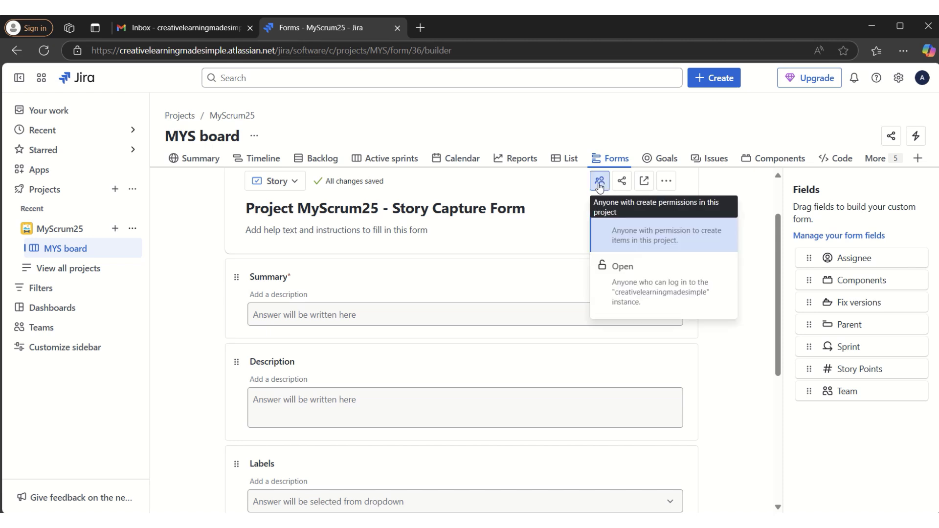
pyautogui.click(663, 303)
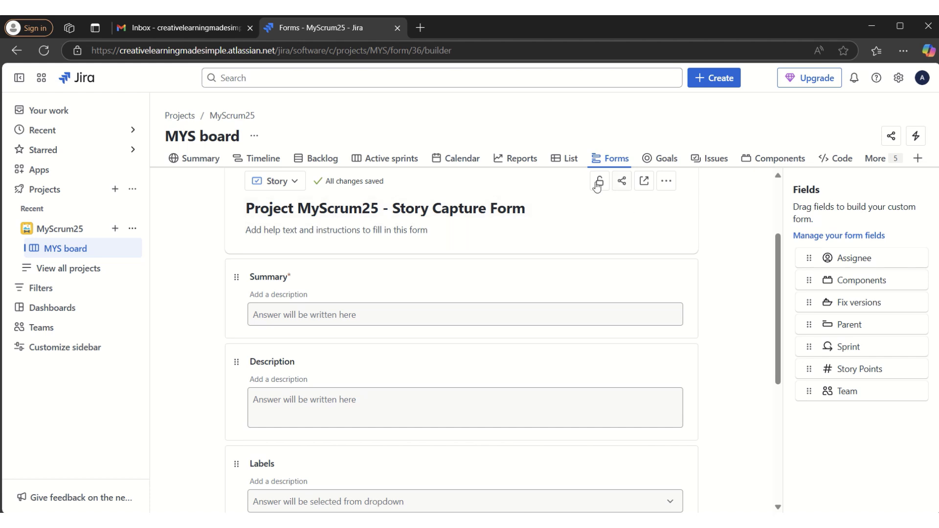
# - Visit the project's list view, dismissing its feature tip, and reopen the Story Capture form from the recent forms
pyautogui.click(566, 158)
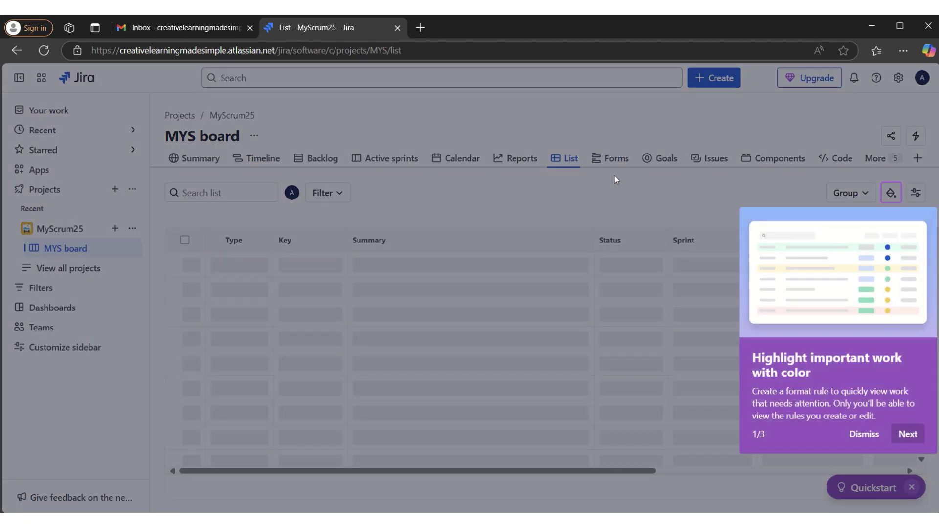
pyautogui.click(865, 434)
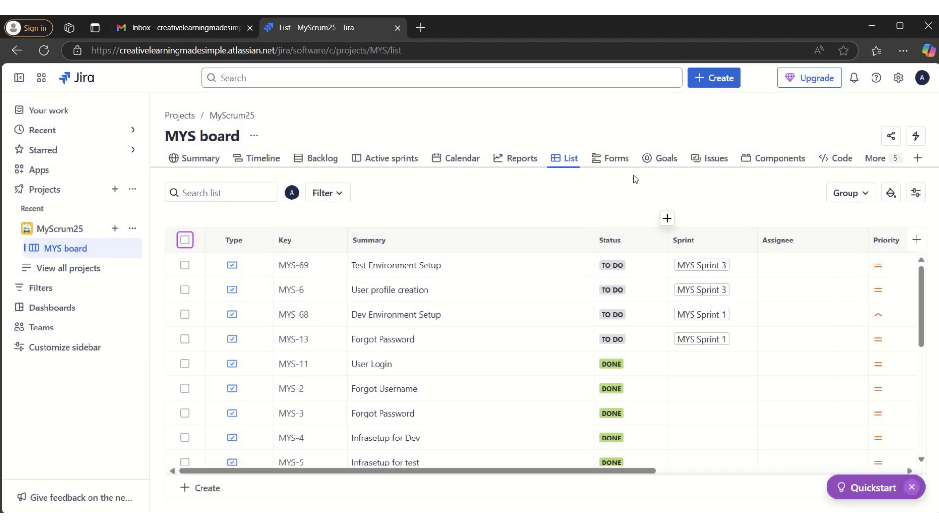
pyautogui.click(614, 163)
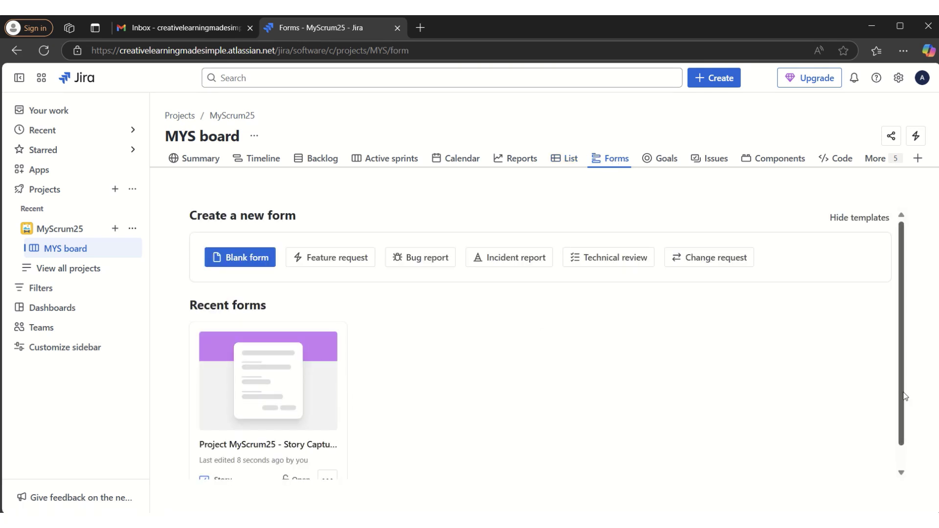
pyautogui.moveTo(905, 399); pyautogui.dragTo(904, 431)
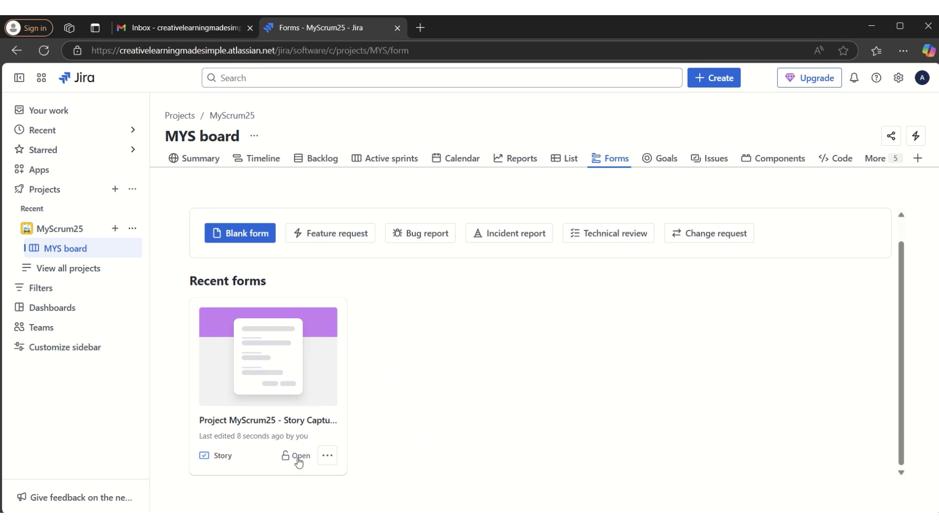
pyautogui.click(286, 374)
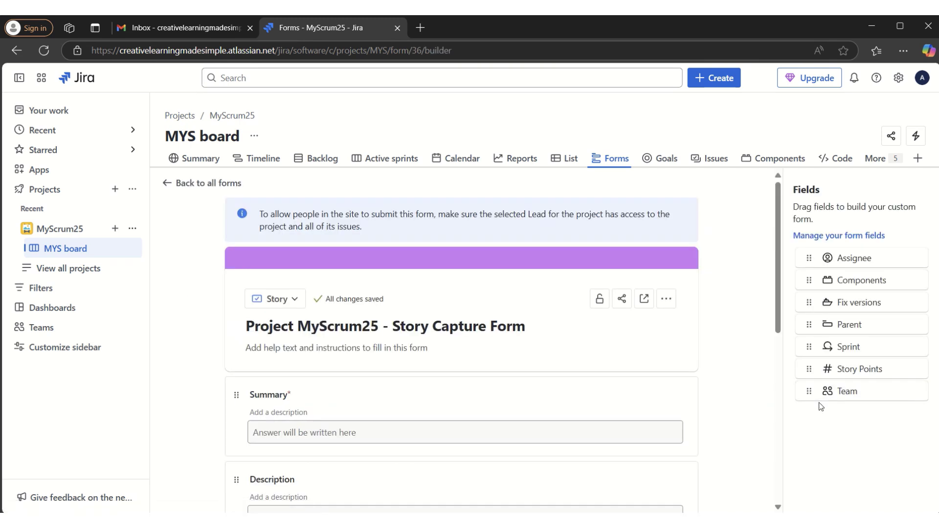
# - Start sharing the form and add CreativeLearning as the recipient
pyautogui.click(623, 301)
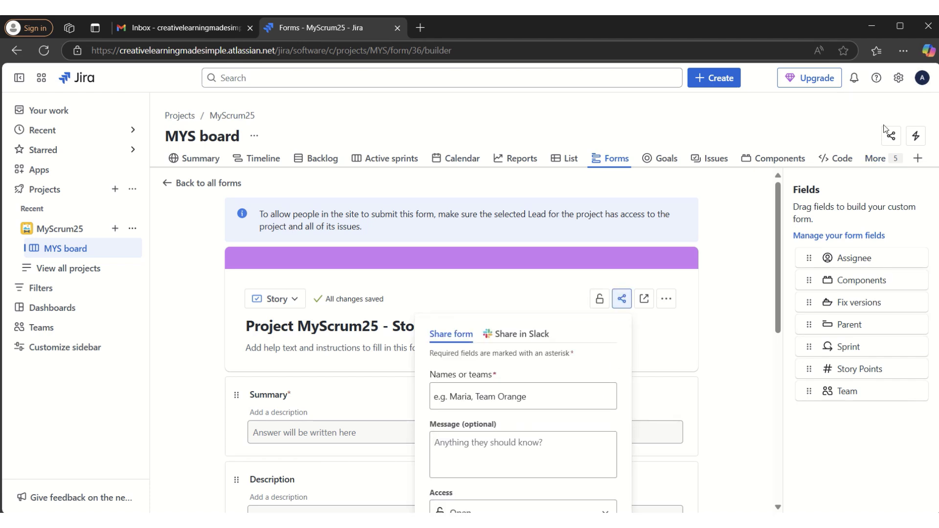
pyautogui.click(571, 396)
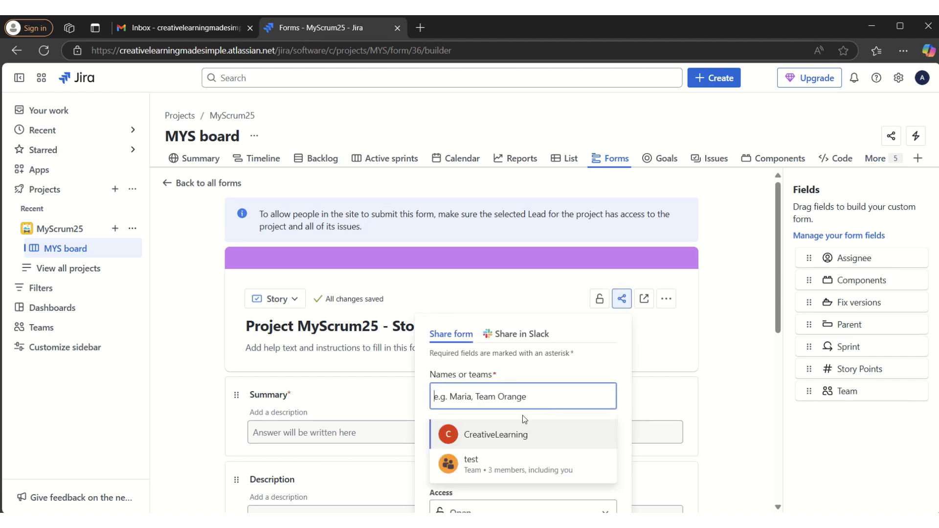
pyautogui.click(504, 435)
# - Add the message "Please fill up this form for Story Requirements as mentioned in our last call." and share the form
pyautogui.moveTo(781, 300); pyautogui.dragTo(780, 381)
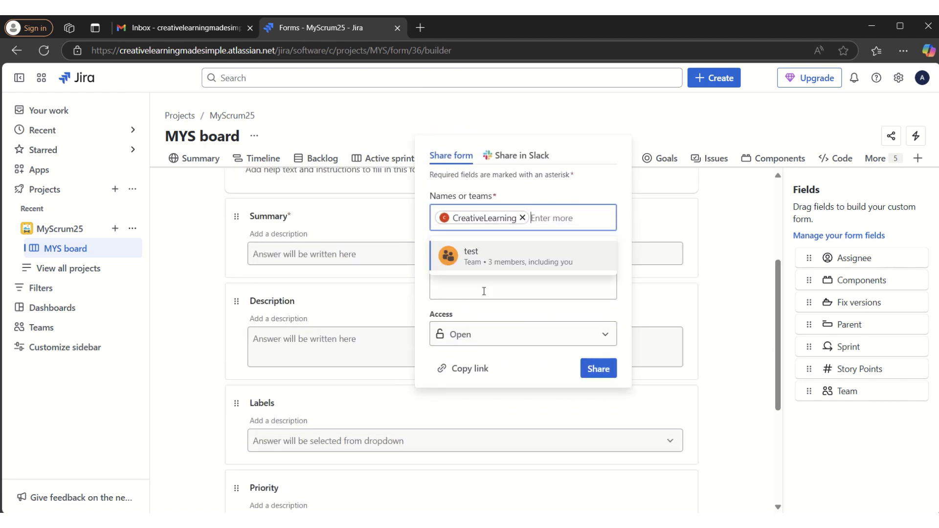
pyautogui.click(481, 293)
pyautogui.write('Plea')
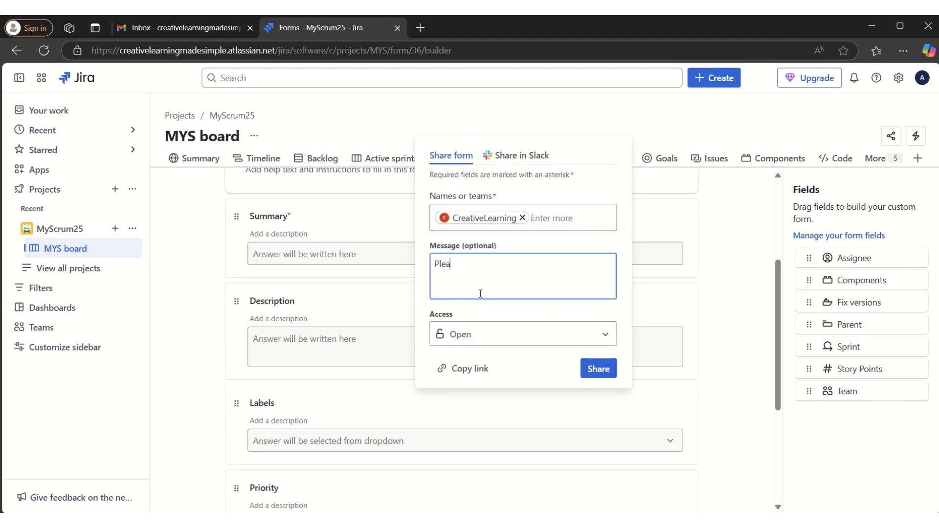
pyautogui.write('se fiull upj')
pyautogui.write('s form for Story')
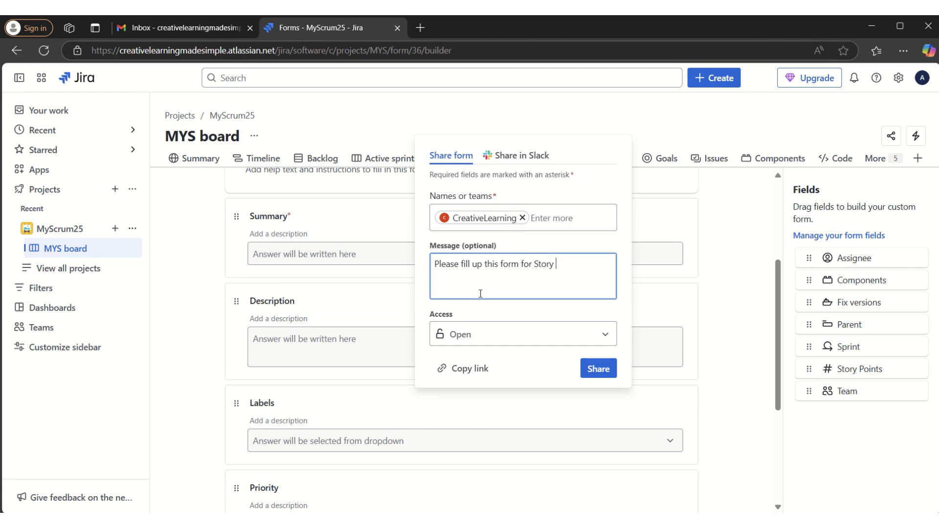
pyautogui.write('ments as mentikoned')
pyautogui.press('BackSpace')
pyautogui.press('BackSpace')
pyautogui.press('BackSpace')
pyautogui.press('BackSpace')
pyautogui.press('BackSpace')
pyautogui.write('ed in our last call.')
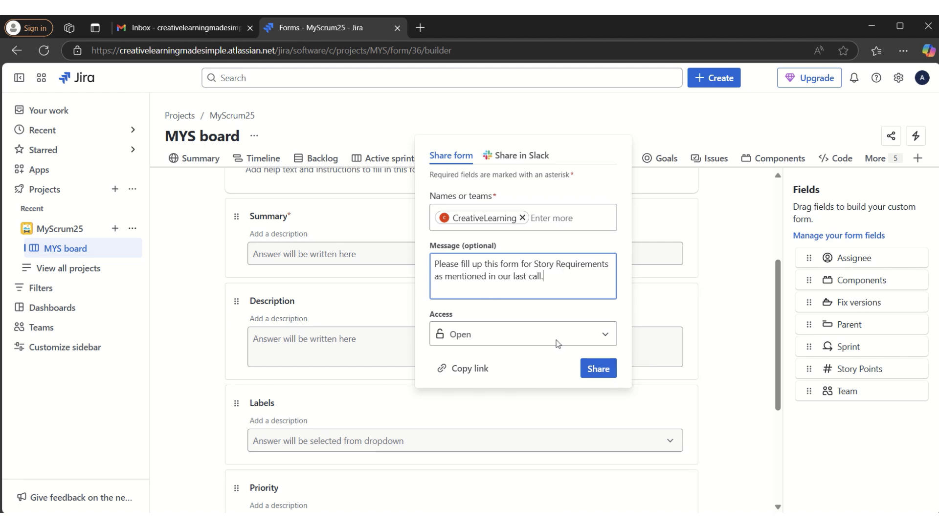
pyautogui.click(600, 374)
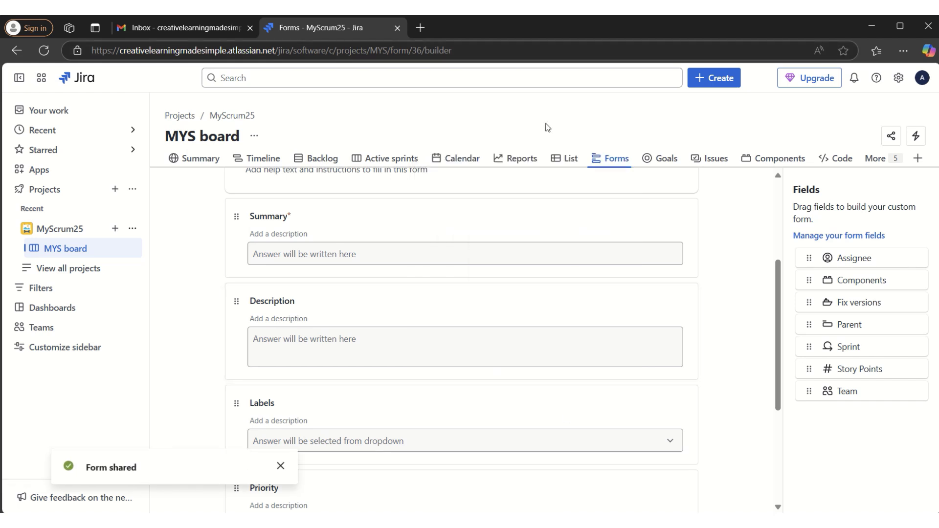
# - Switch to Gmail, refresh the inbox to check for the shared-form e-mail, and return to the Jira form
pyautogui.click(182, 31)
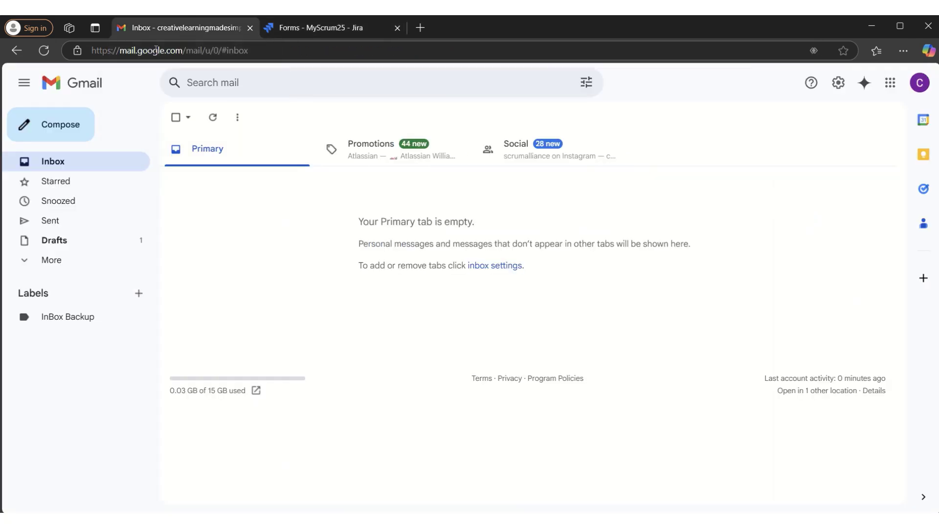
pyautogui.click(44, 51)
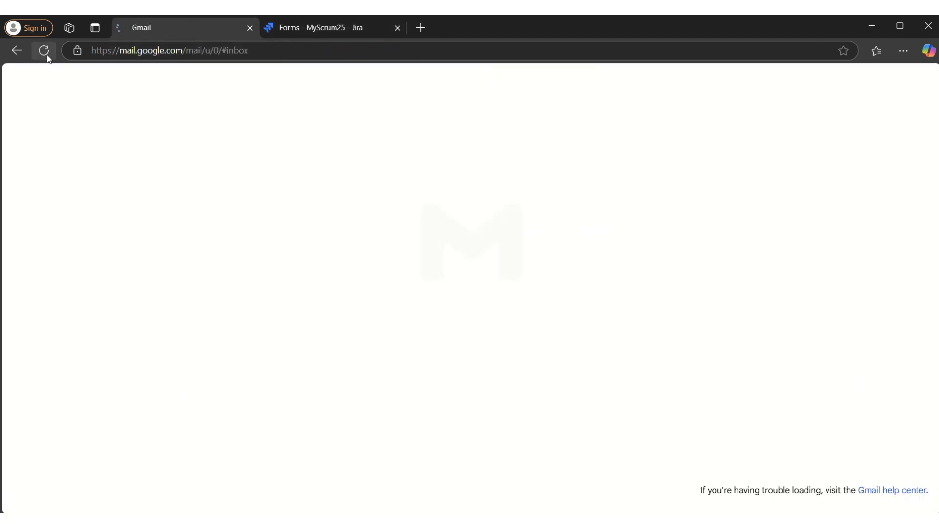
pyautogui.click(331, 30)
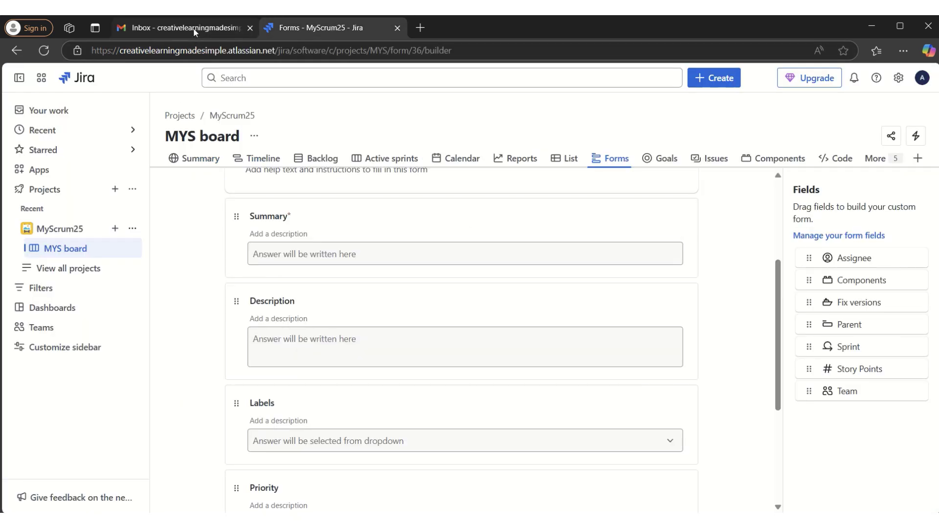
pyautogui.click(172, 29)
pyautogui.click(44, 50)
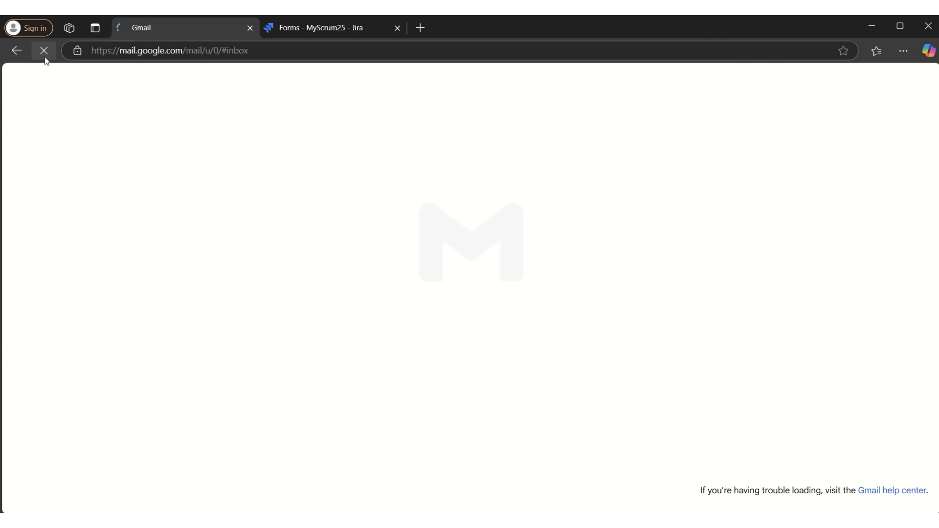
pyautogui.click(302, 31)
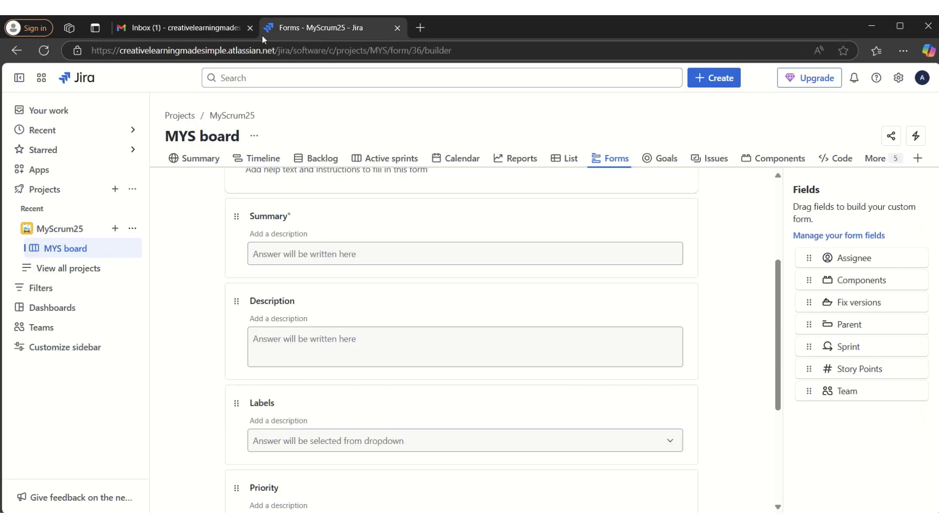
# - Switch to Gmail, open the shared-form e-mail from Jira and follow its project link to the Story Capture Form
pyautogui.click(186, 28)
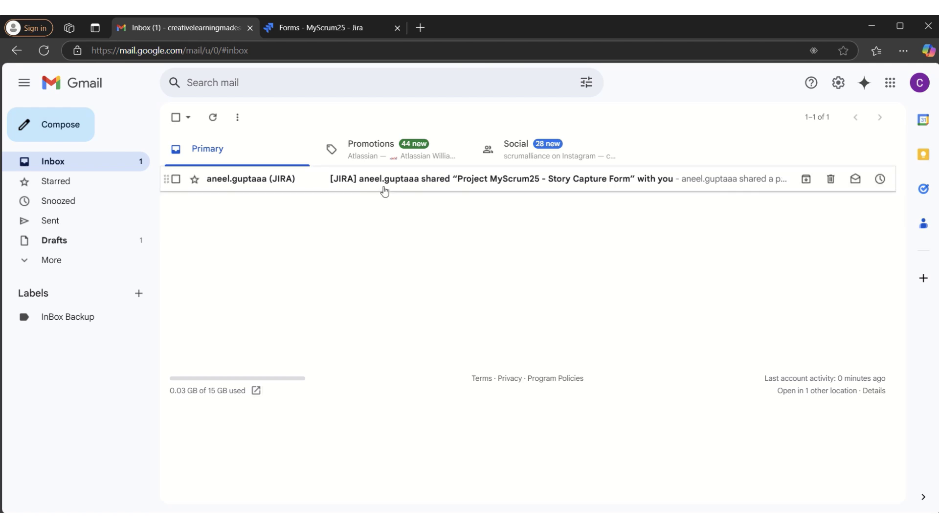
pyautogui.click(502, 185)
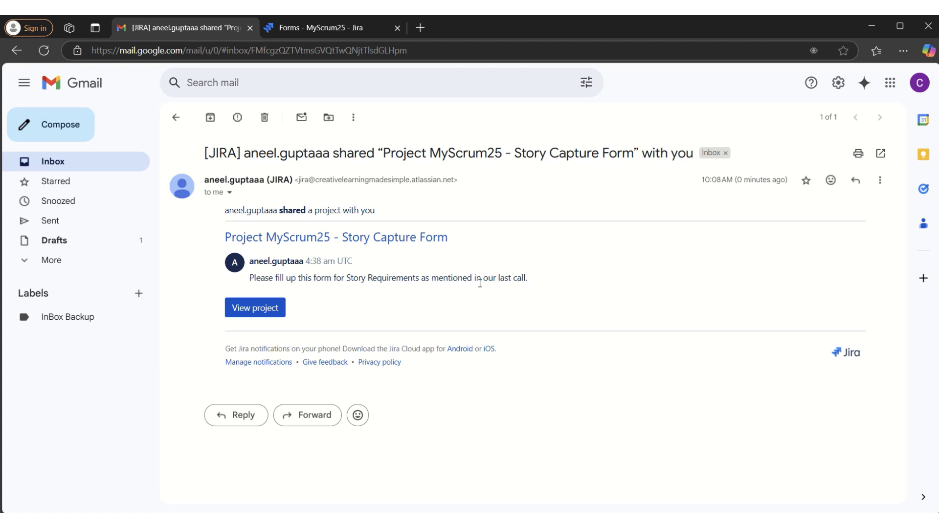
pyautogui.click(266, 313)
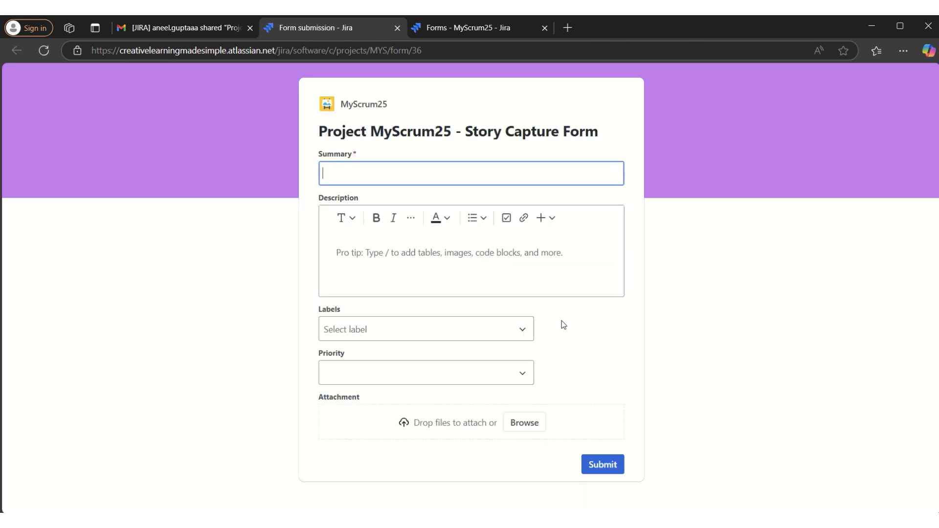
# - Enter "Payments using Wallets" as the form's summary
pyautogui.click(387, 174)
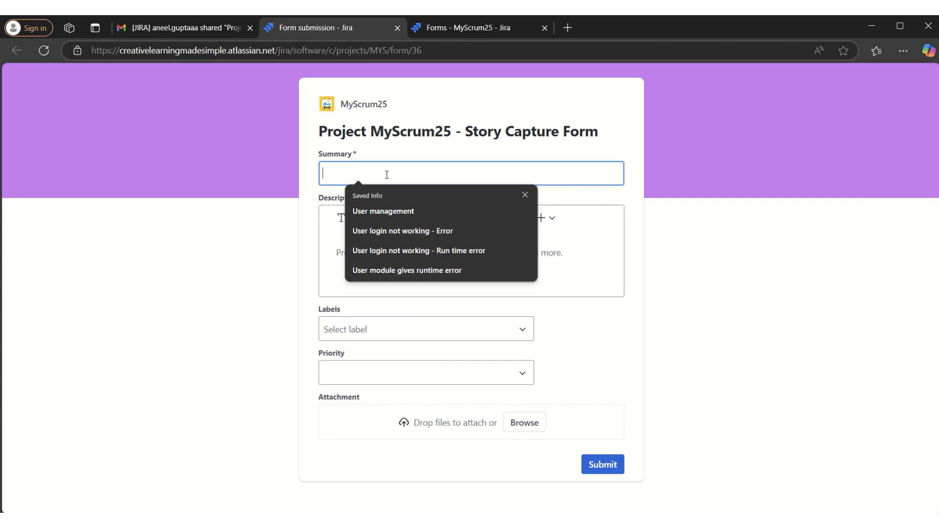
pyautogui.press('Down')
pyautogui.press('Down')
pyautogui.write('Payments')
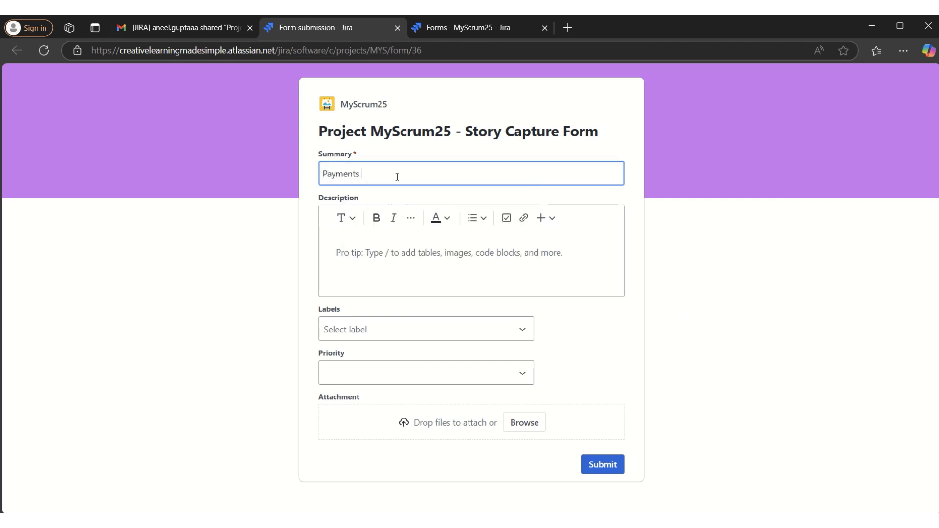
pyautogui.write(' using Wallets')
# - Enter the description "User should be able to make payments using Wallet." and, on a new line, "User is able to select Wallets"
pyautogui.click(402, 269)
pyautogui.write('User')
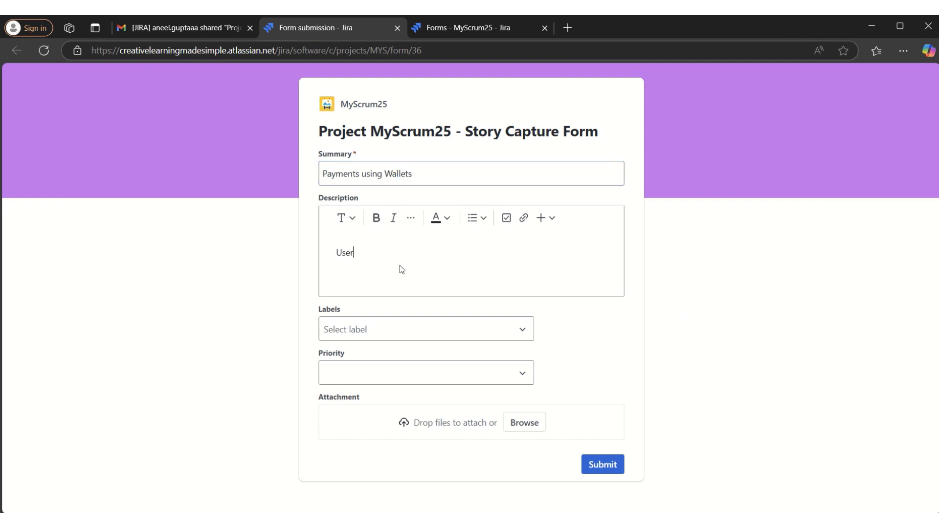
pyautogui.write(' should be able to make payments ')
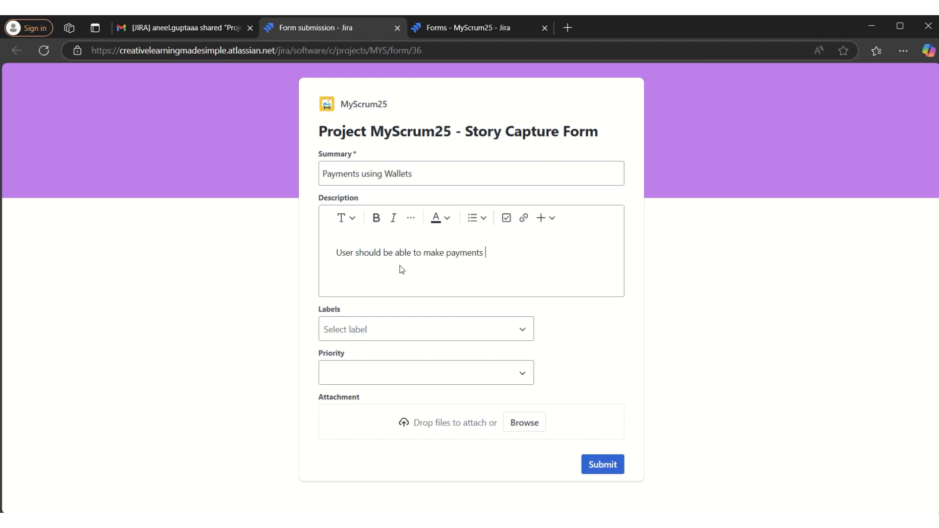
pyautogui.write('using Wallet.')
pyautogui.press('Return')
pyautogui.write('User ')
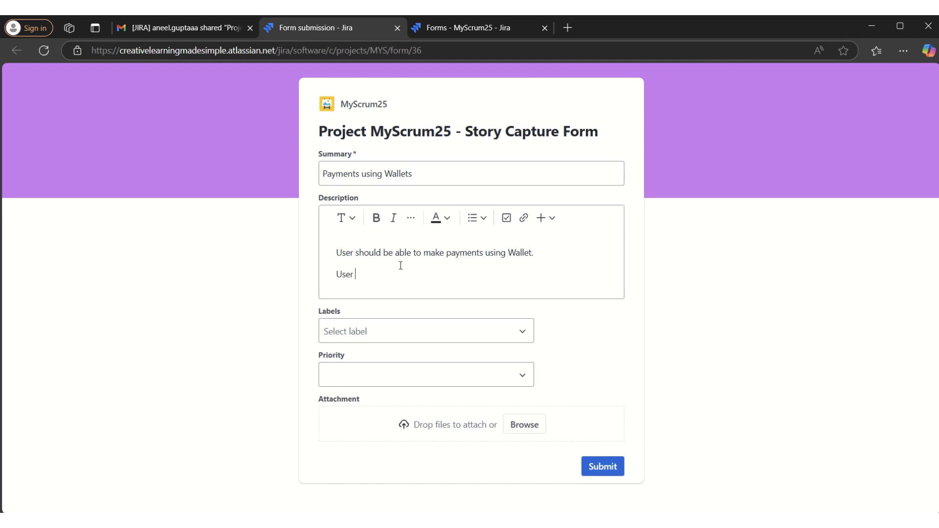
pyautogui.write('is able to select Wallets')
# - Set the story's priority to High and submit the form
pyautogui.click(364, 378)
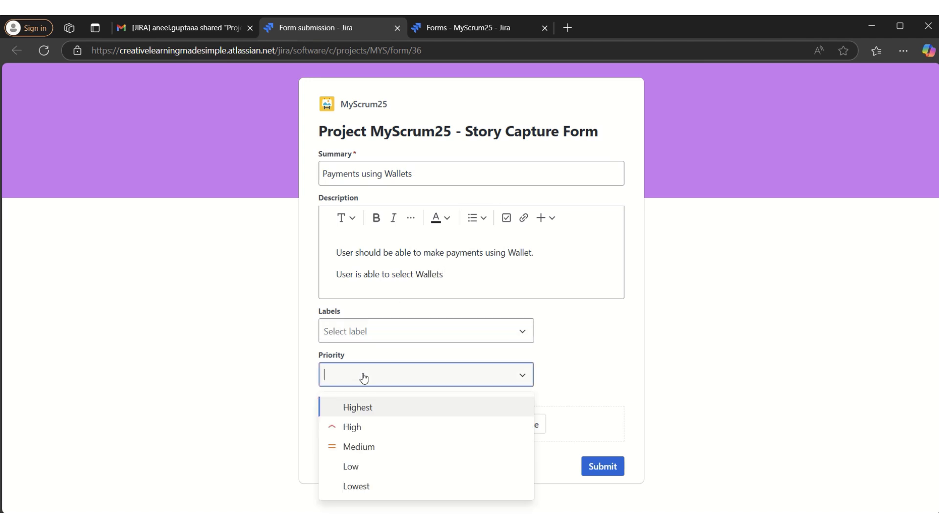
pyautogui.click(365, 428)
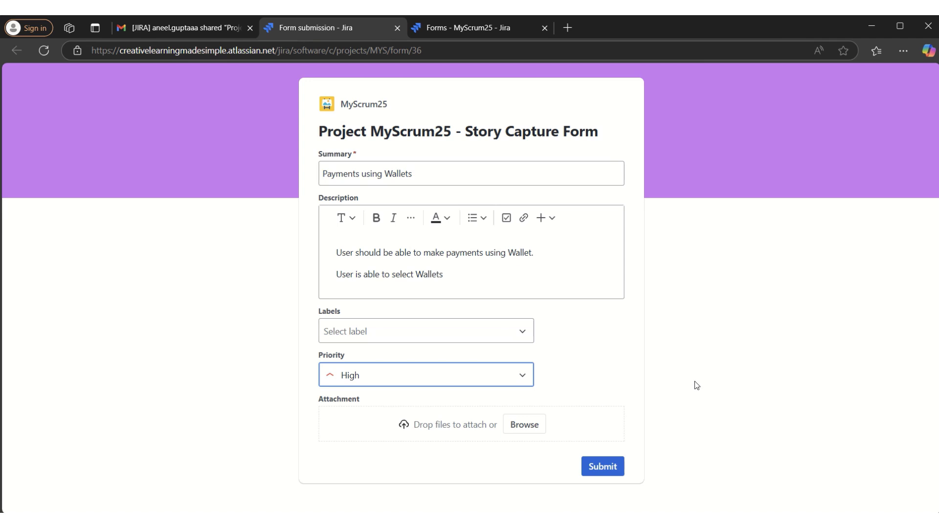
pyautogui.click(610, 471)
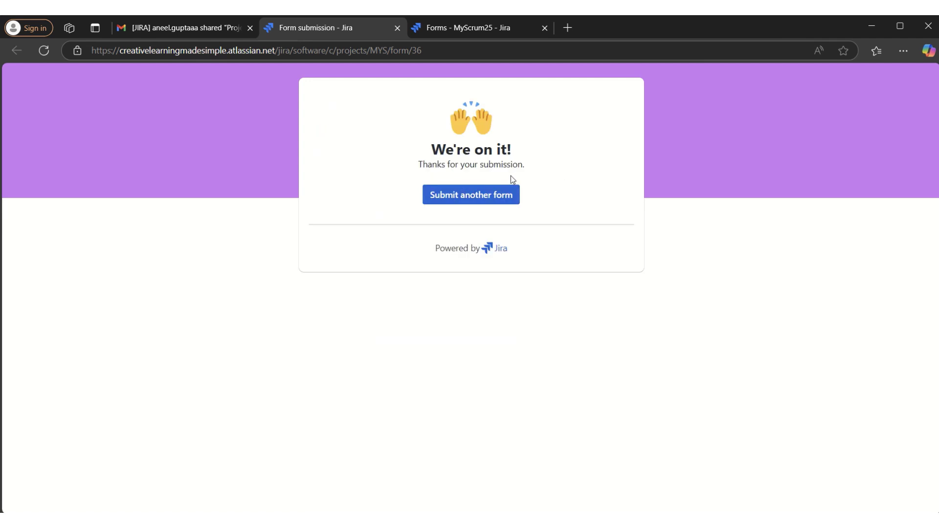
# - Return to the MyScrum25 project's list view, open the submitted "Payments using Wallets" story to review its details, and close it
pyautogui.click(495, 28)
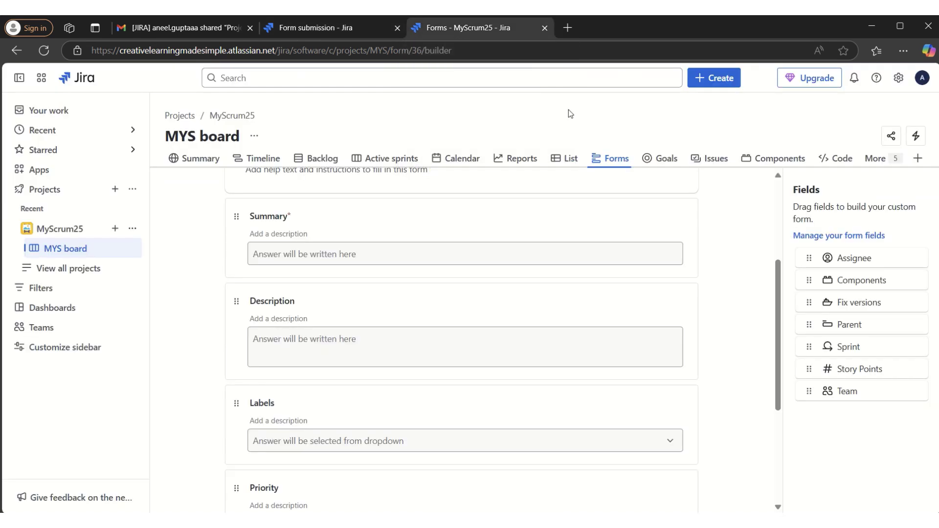
pyautogui.click(571, 160)
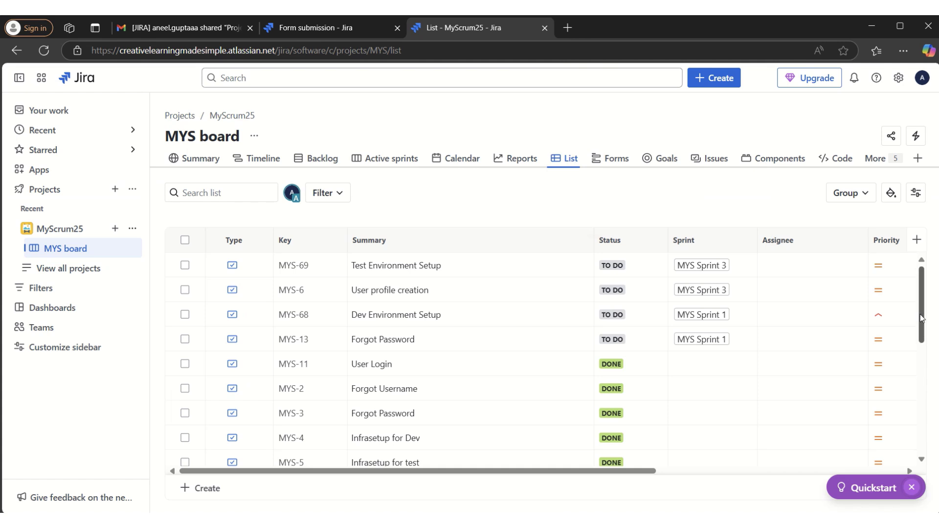
pyautogui.moveTo(920, 325); pyautogui.dragTo(928, 450)
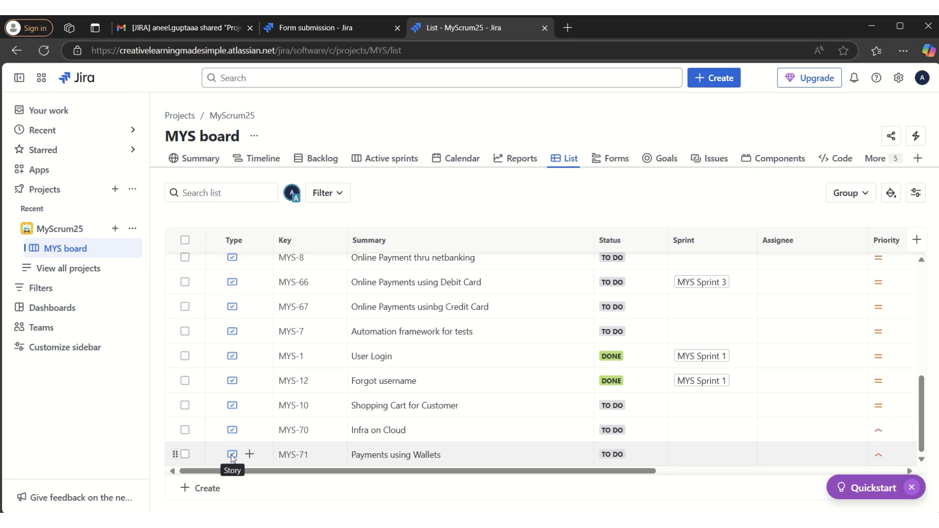
pyautogui.click(380, 456)
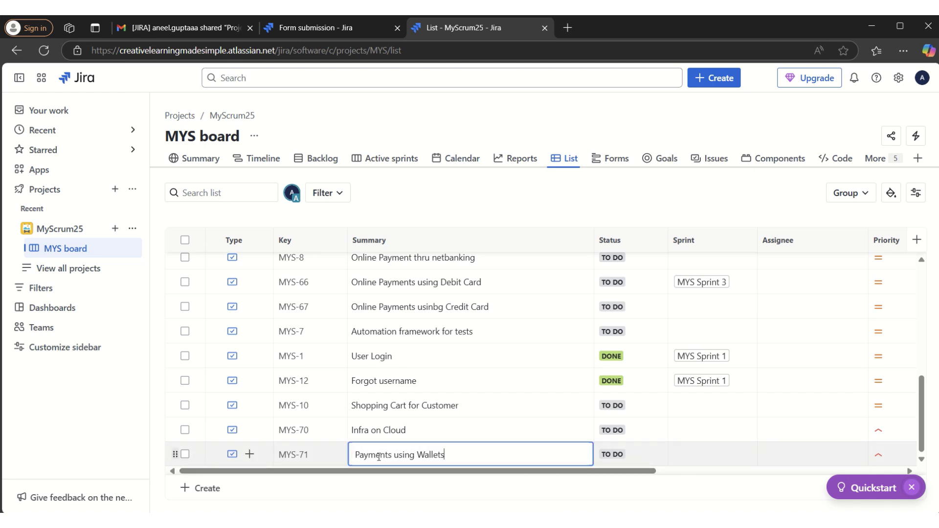
pyautogui.click(292, 456)
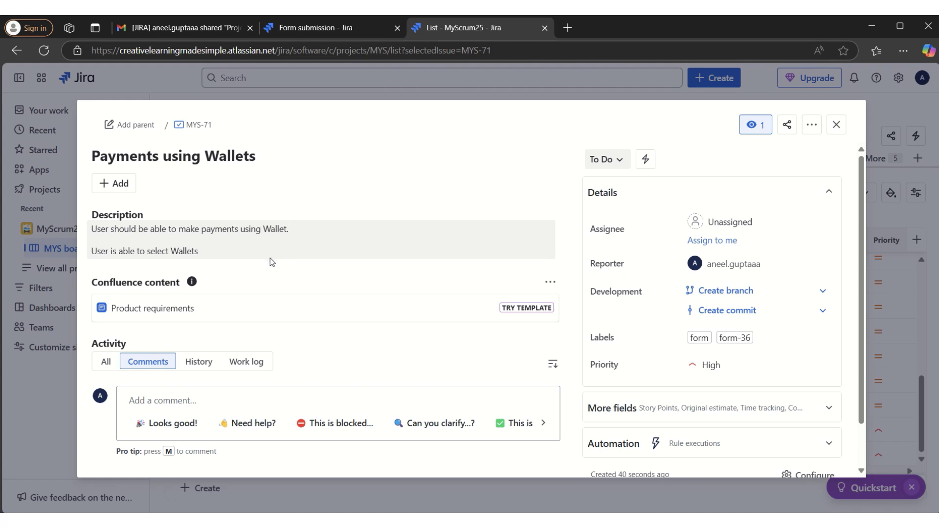
pyautogui.click(836, 124)
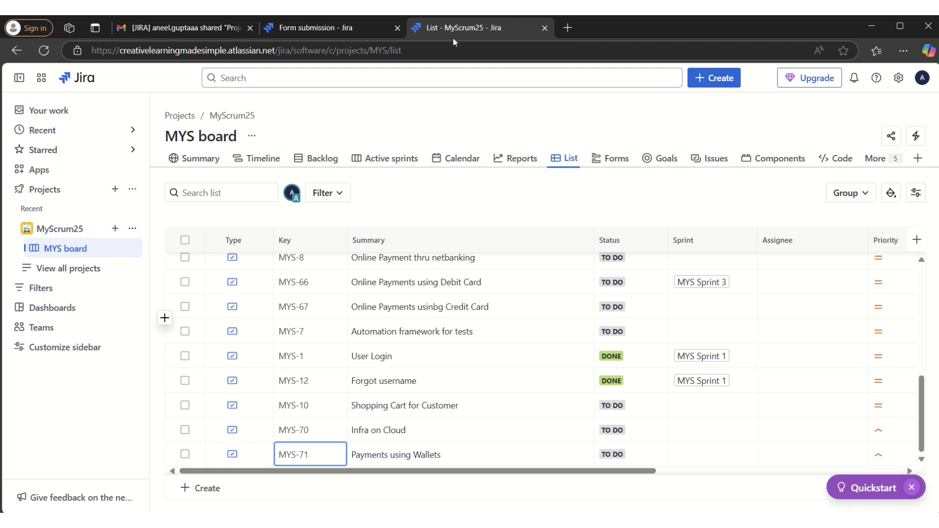
pyautogui.moveTo(478, 18)
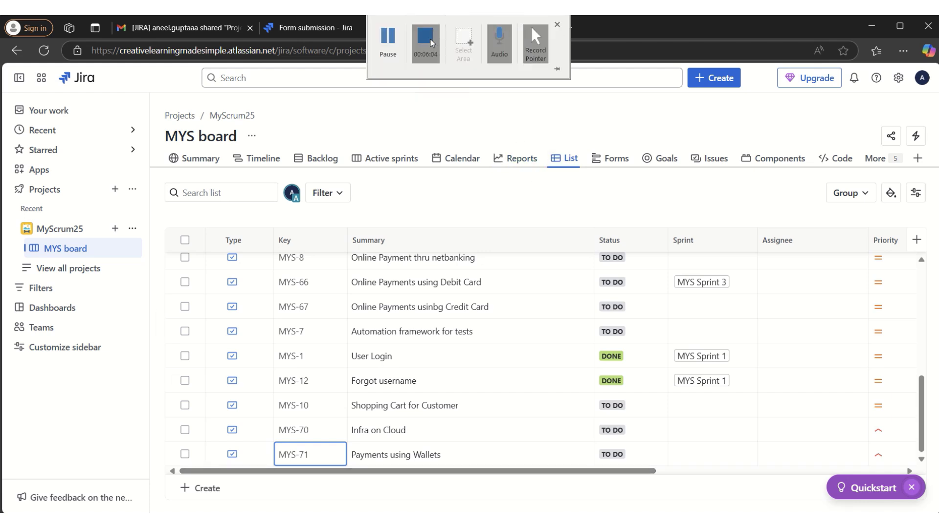